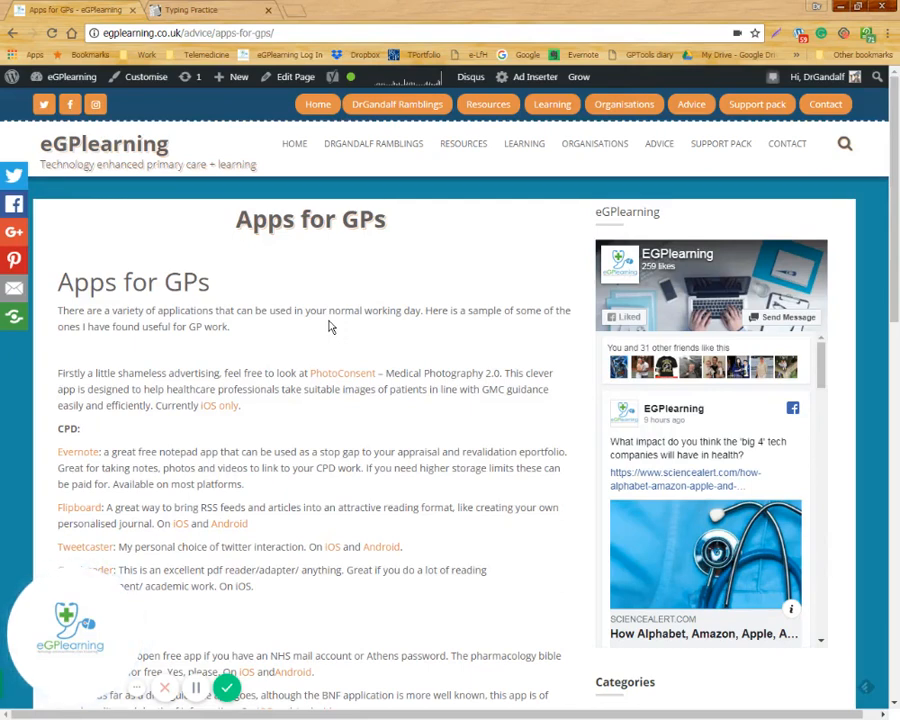
scroll(330, 327, "down", 3)
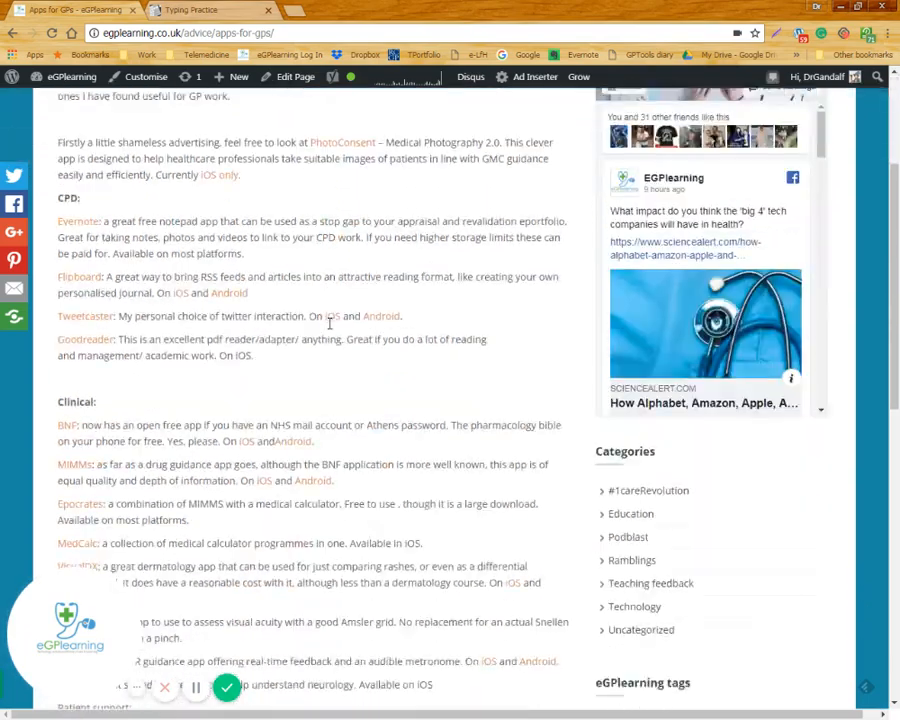
scroll(329, 323, "down", 4)
scroll(329, 323, "down", 3)
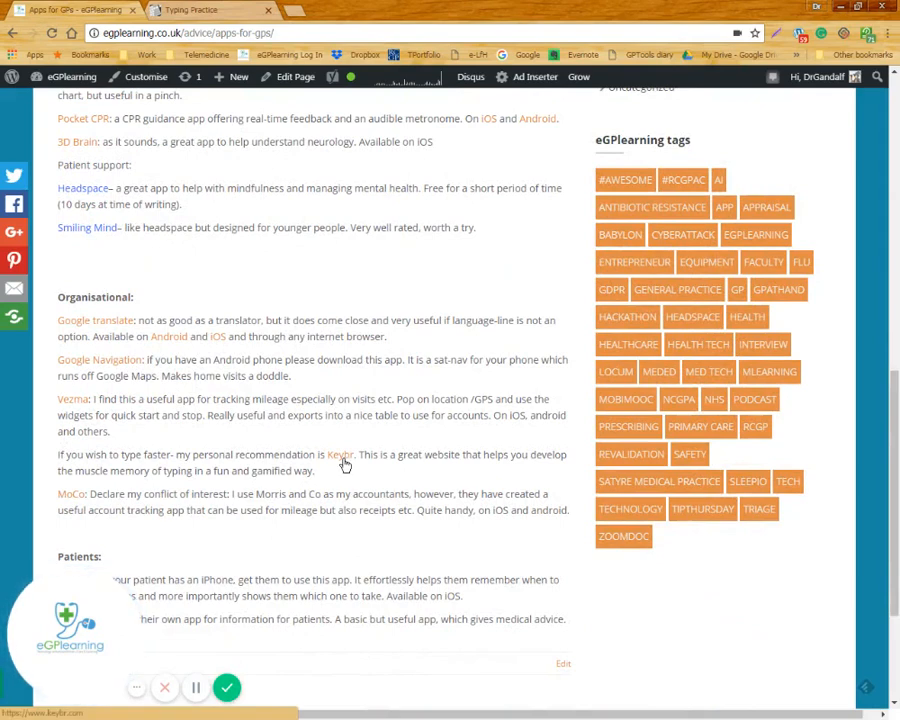
left_click(241, 18)
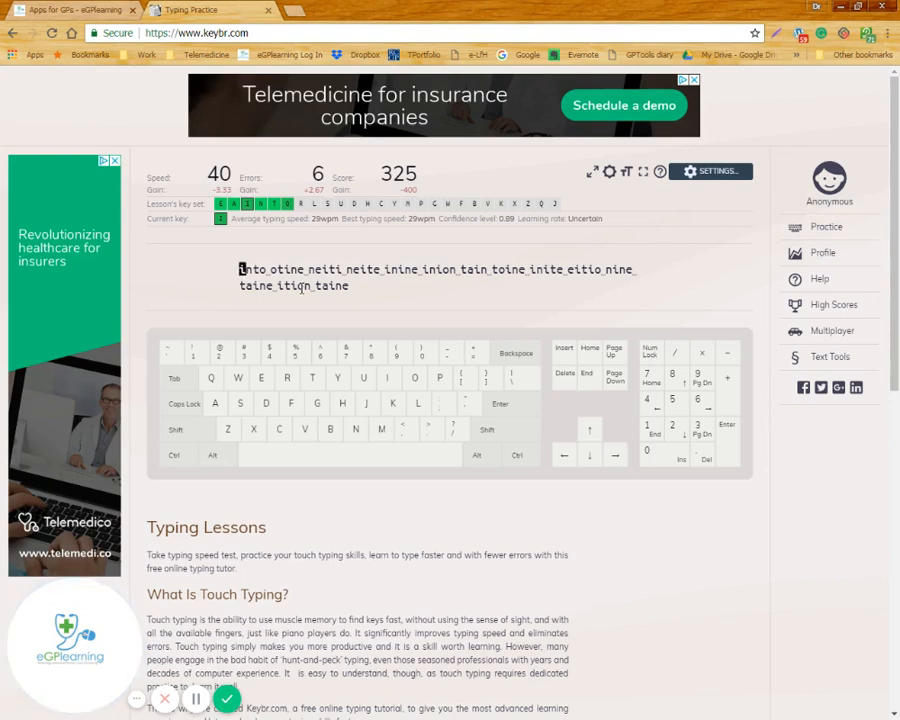
type("into o")
type("tine neit")
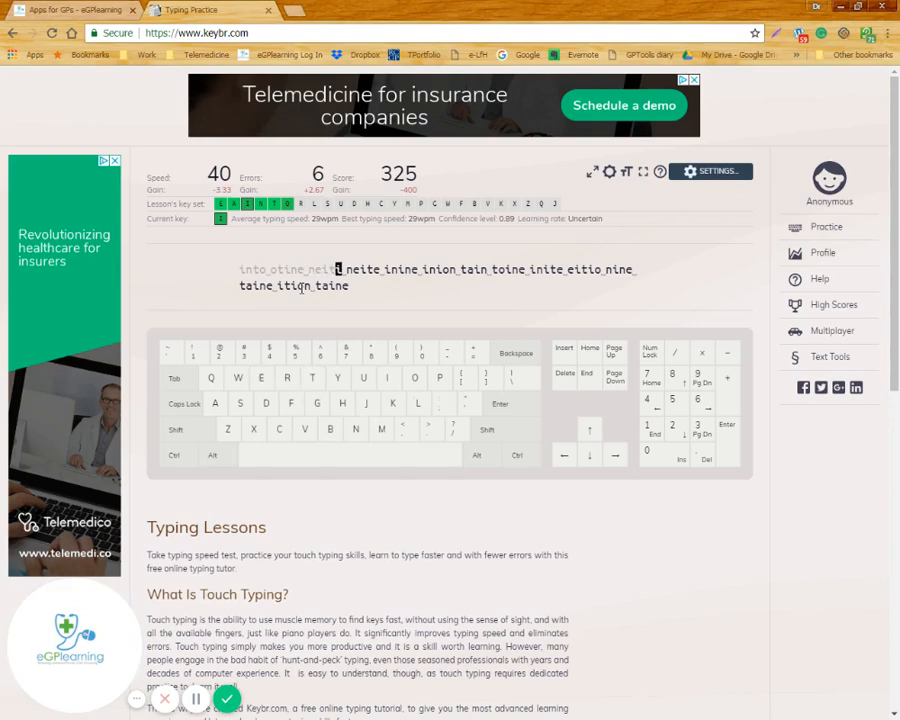
type("i ne")
type("ite i")
type("inne inio")
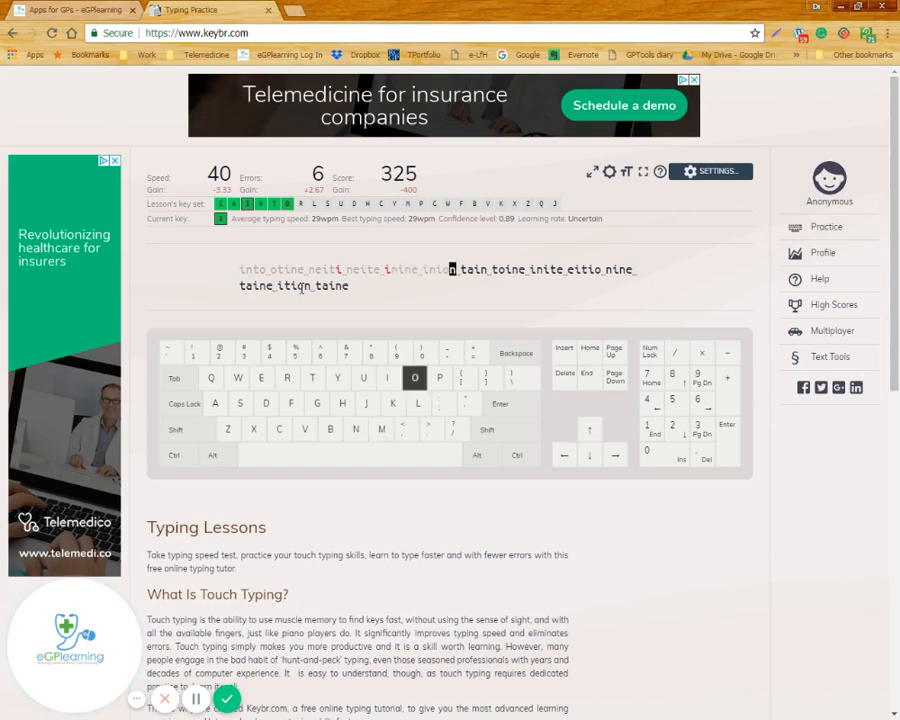
type("n tain ")
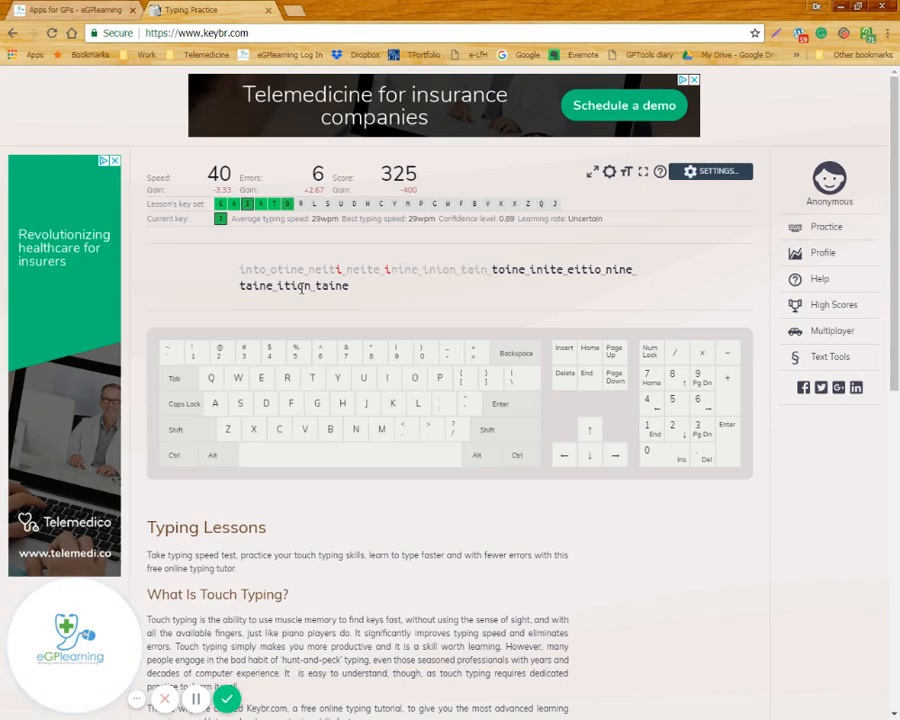
type("toine ")
type("inite ")
type("eitio")
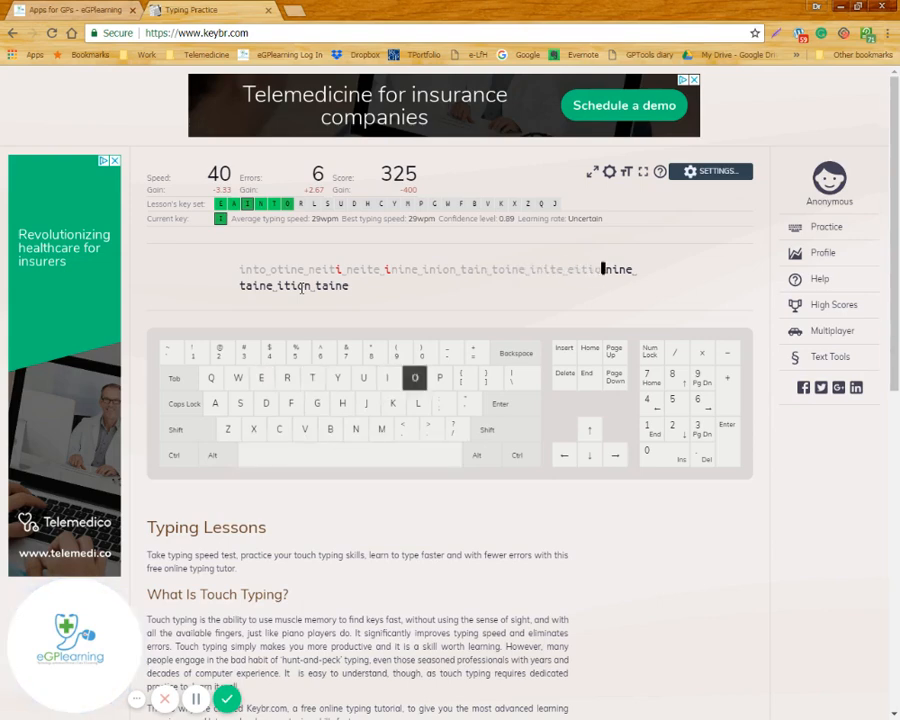
type("nine ")
type("taine ")
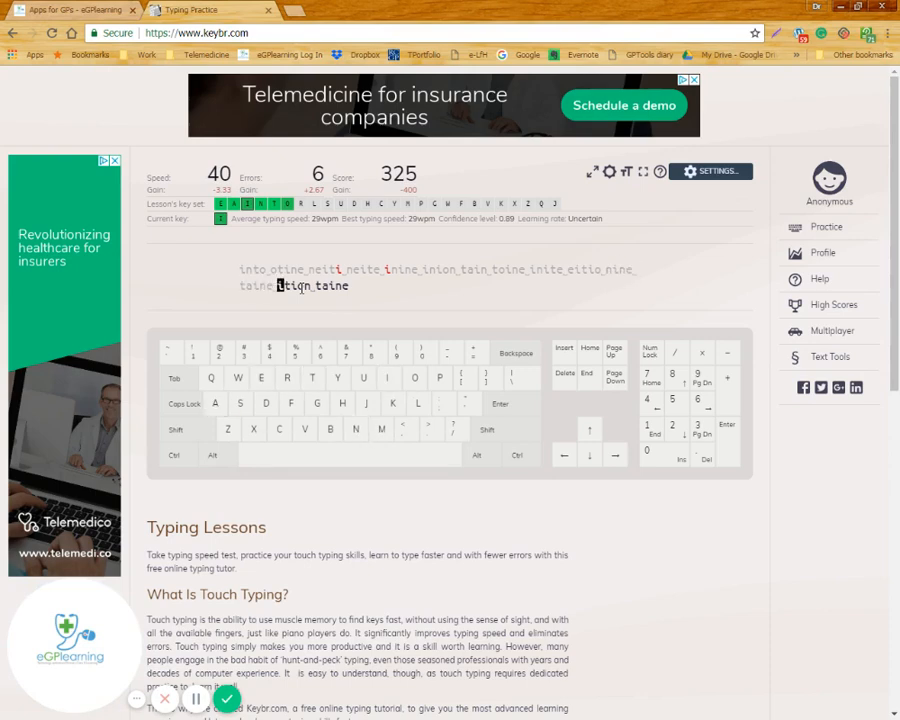
type("ion tai")
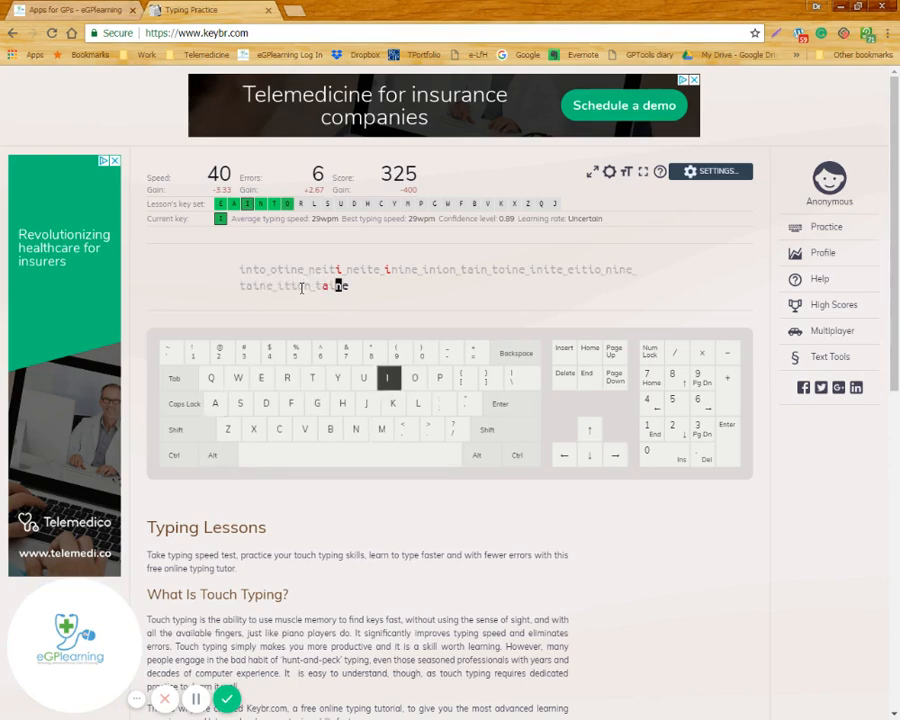
type("ne")
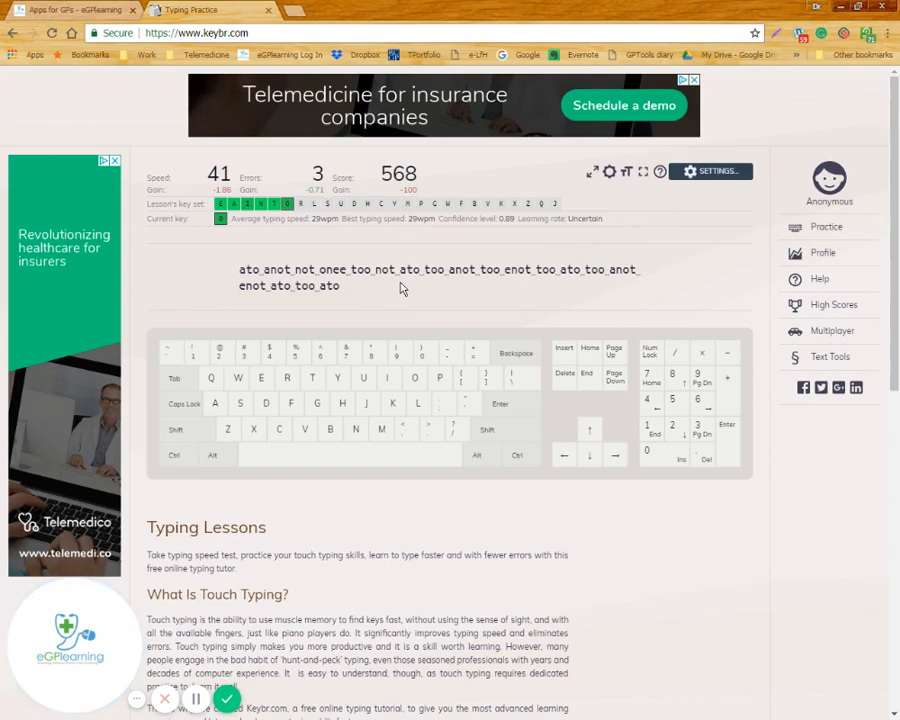
- View the My Profile statistics: 8 samples, top speed 47 wpm, average 42 wpm
left_click(812, 266)
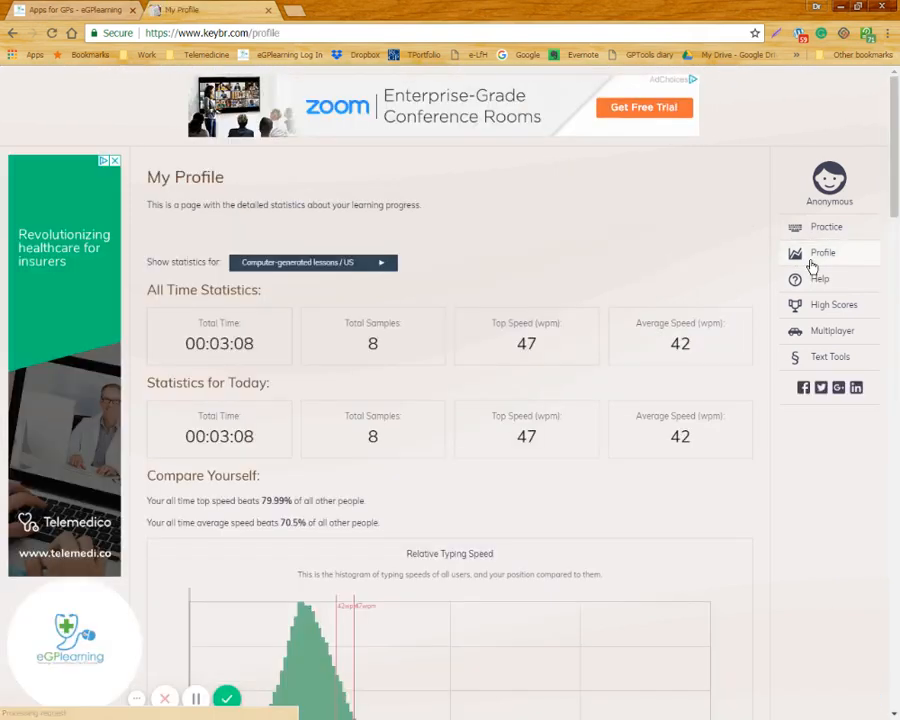
scroll(680, 340, "down", 3)
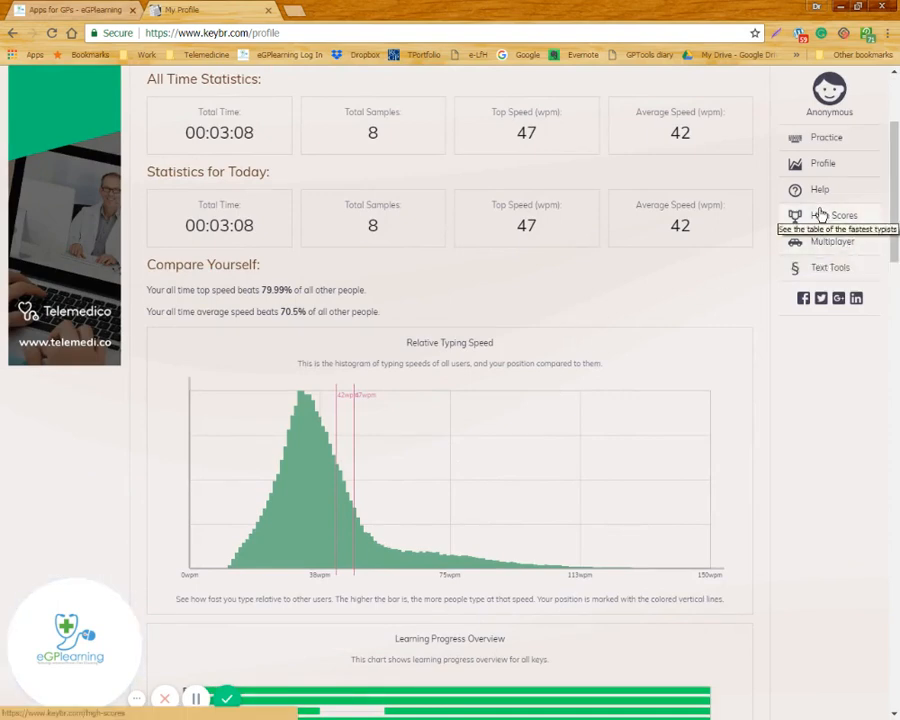
scroll(563, 318, "up", 2)
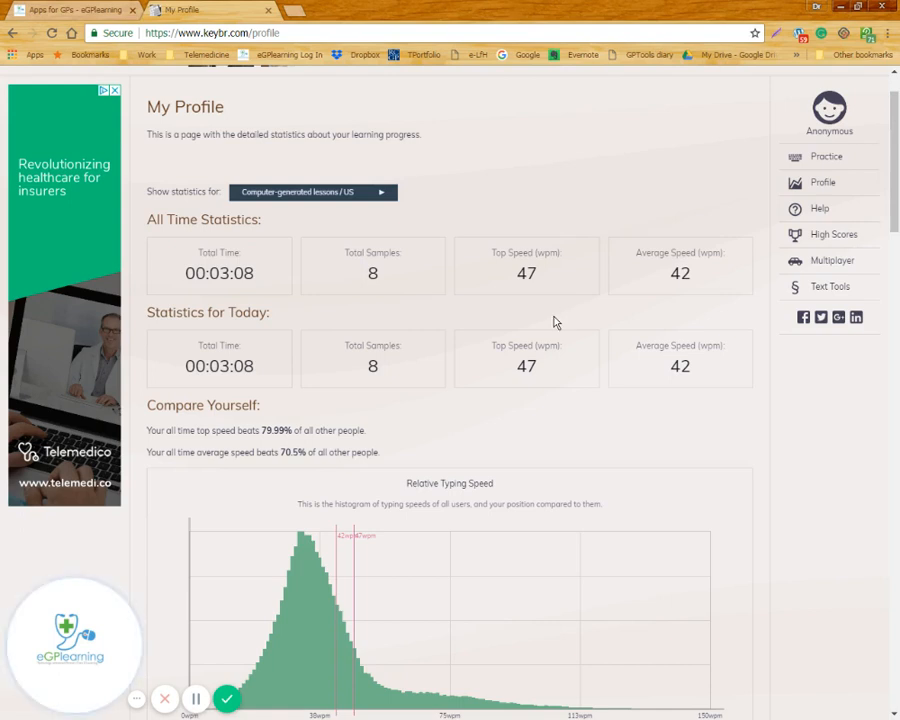
scroll(556, 322, "up", 1)
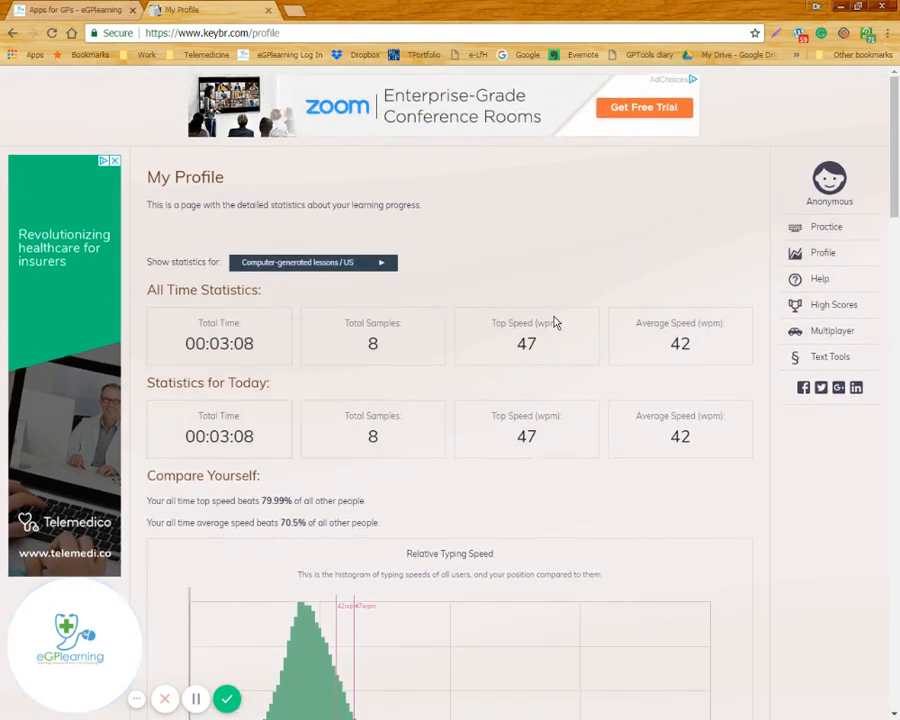